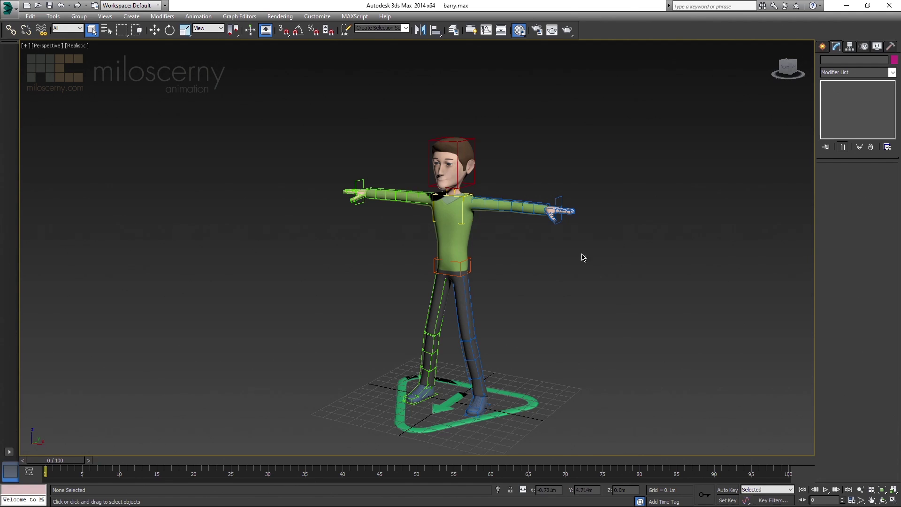
Open the motion settings of the left forearm and try to move the left hand's IK target
click(548, 207)
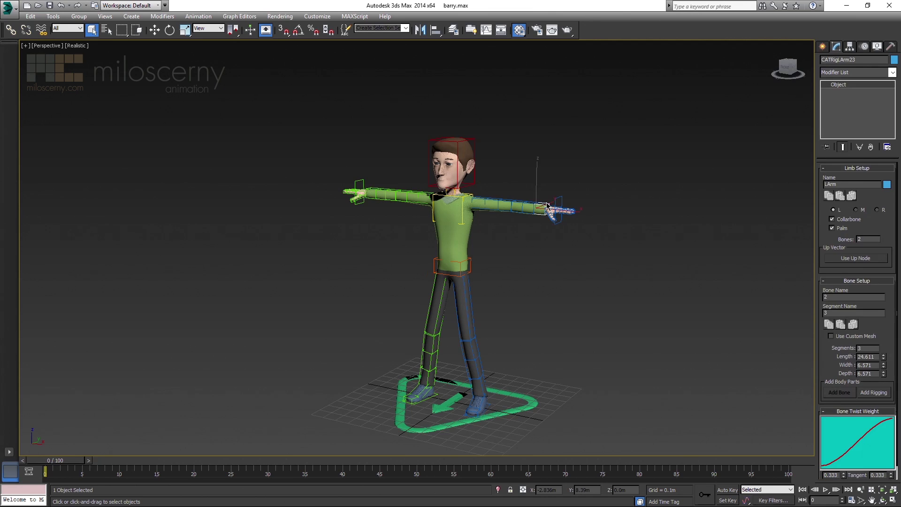
click(862, 48)
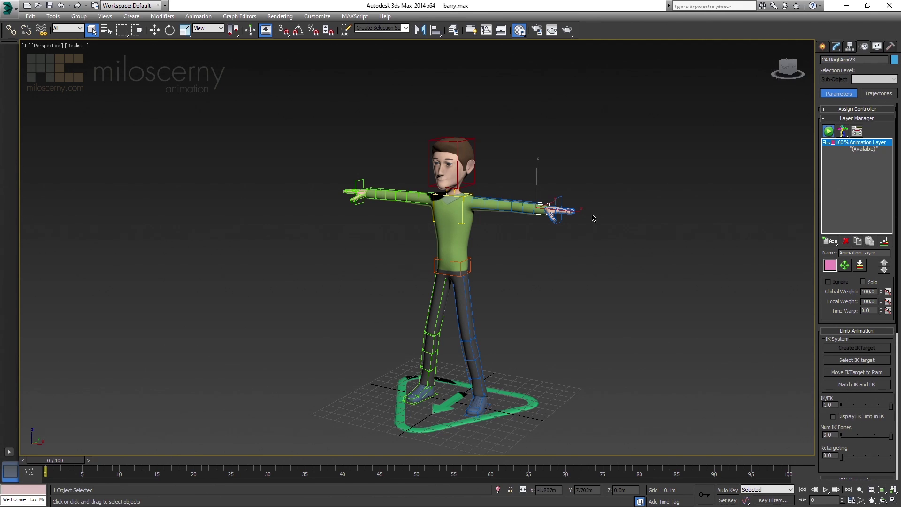
click(563, 196)
key(w)
alt+middle_drag(605, 207, 530, 212)
Rotate the left forearm at the elbow in FK so it bends forward
scroll(593, 218, up, 4)
drag(530, 198, 461, 238)
alt+middle_drag(461, 238, 523, 237)
click(447, 185)
key(e)
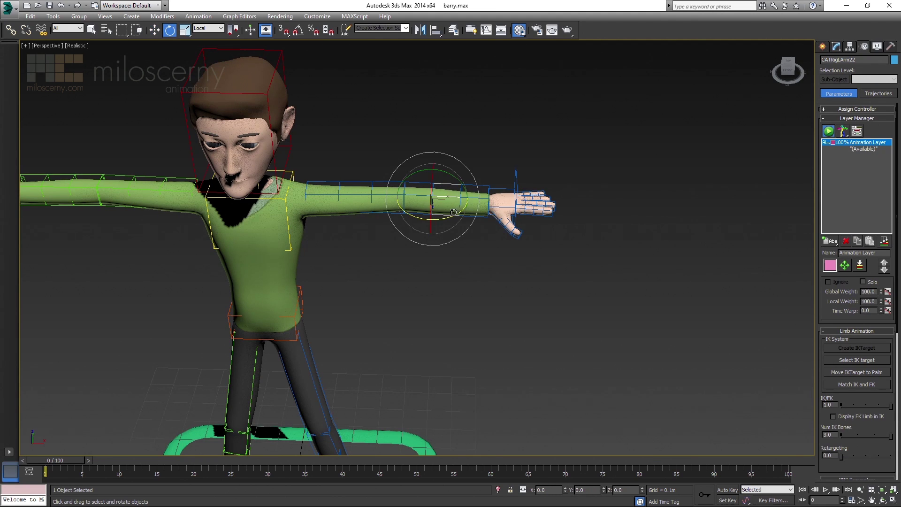
drag(453, 214, 414, 228)
Rotate the left upper arm down by about 75.5° and around its local Z axis by about 43°, and rotate the left palm
click(352, 195)
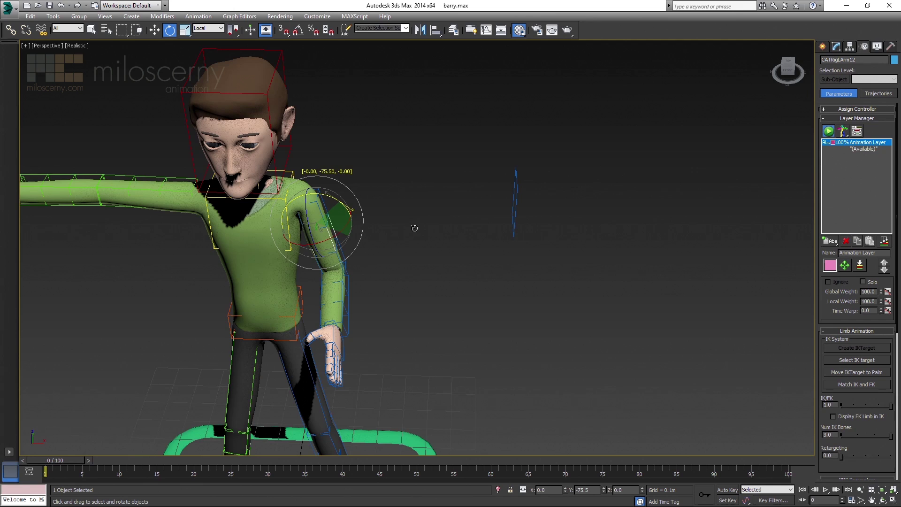
alt+middle_drag(414, 228, 395, 241)
drag(285, 223, 298, 178)
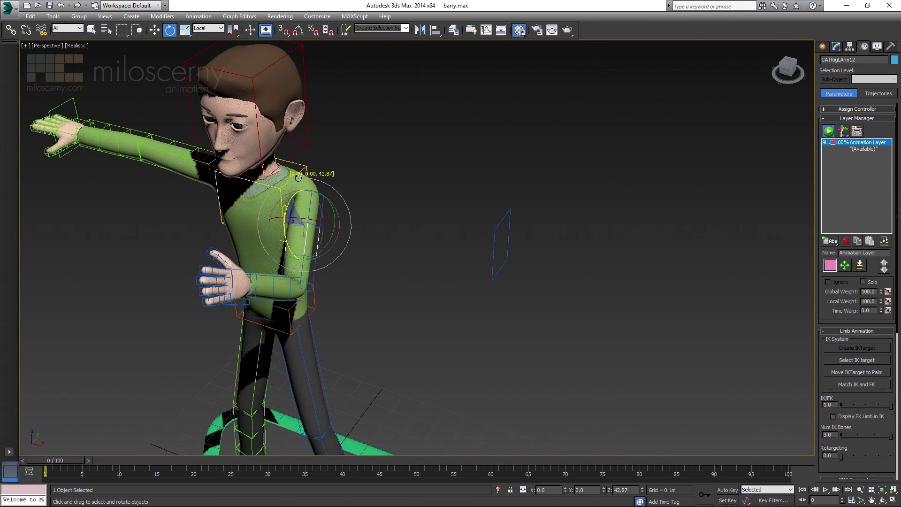
click(253, 271)
mouse_move(253, 271)
mouse_down()
mouse_move(253, 253)
mouse_move(249, 293)
mouse_move(244, 282)
mouse_up()
Undo the rotations of the left palm, upper arm and forearm
key(ctrl+z)
key(ctrl+z)
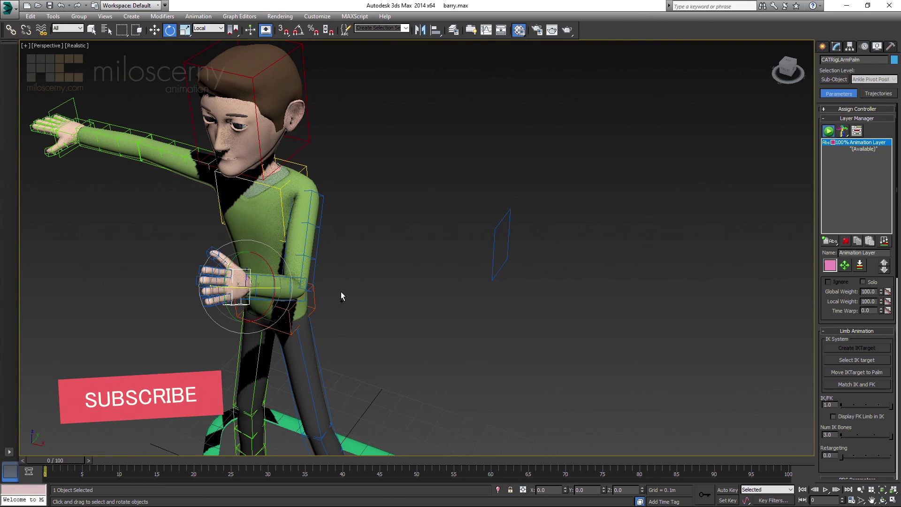
key(ctrl+z)
key(ctrl+z)
key(ctrl+z)
key(ctrl+z)
key(ctrl+z)
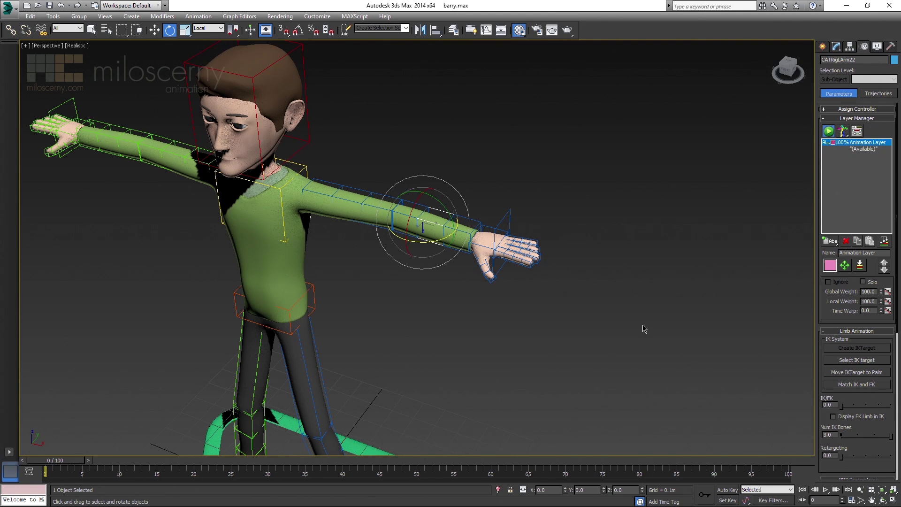
Move and rotate the left hand's IK target so the elbow bends and the hand hangs down, and clear the selection
click(501, 223)
key(w)
alt+middle_drag(501, 223, 514, 242)
drag(517, 223, 381, 307)
key(e)
alt+middle_drag(390, 307, 516, 292)
middle_drag(517, 292, 499, 244)
scroll(507, 218, down, 3)
click(499, 244)
Create a CATParent helper on the ground beside the character
click(822, 46)
click(870, 62)
click(868, 75)
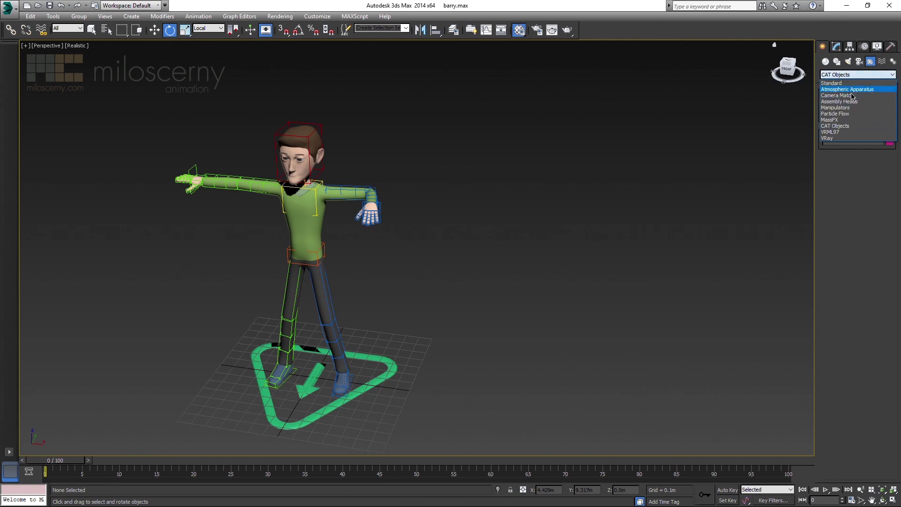
click(847, 130)
click(843, 116)
drag(535, 382, 770, 468)
key(w)
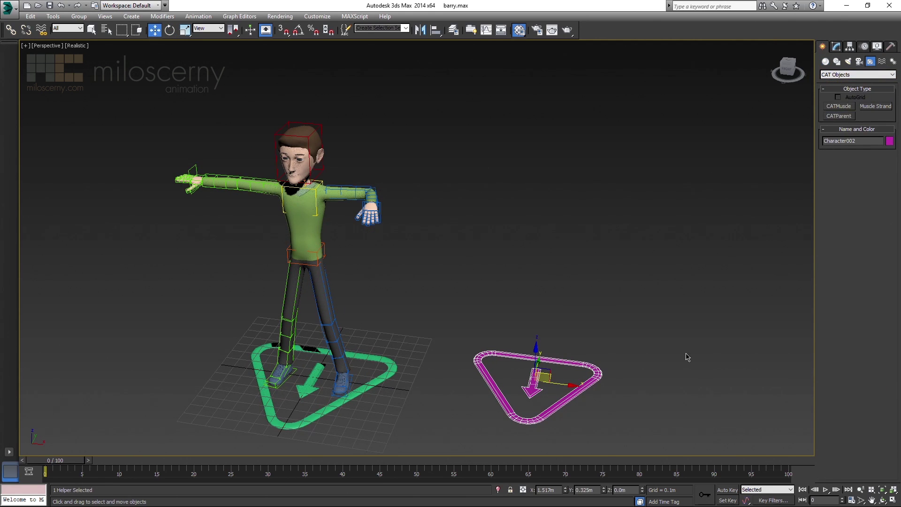
Create a pelvis hub for the new CATParent and raise it to about 0.82 m
click(838, 44)
click(841, 388)
alt+middle_drag(657, 359, 643, 310)
click(538, 257)
middle_drag(556, 276, 557, 264)
Add a leg to the new pelvis hub and move its foot platform
scroll(557, 263, up, 2)
click(841, 248)
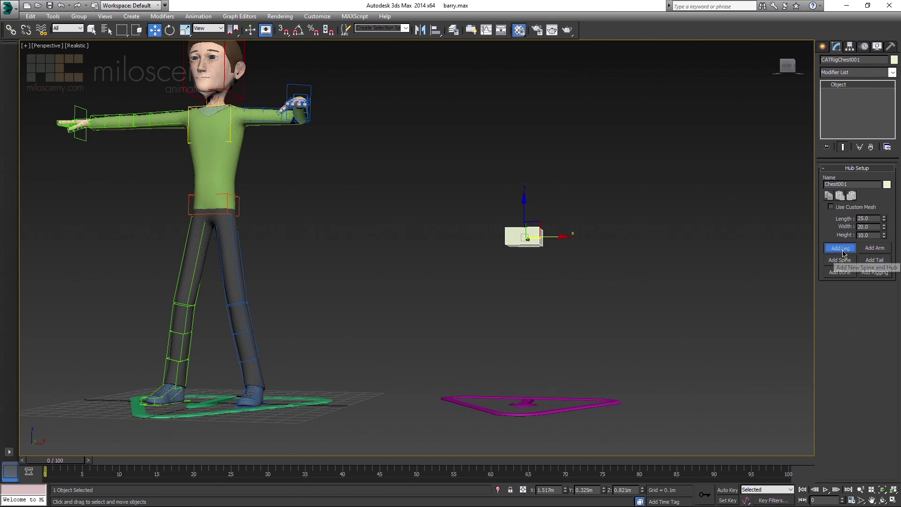
alt+middle_drag(593, 336, 540, 376)
click(535, 381)
drag(560, 378, 550, 379)
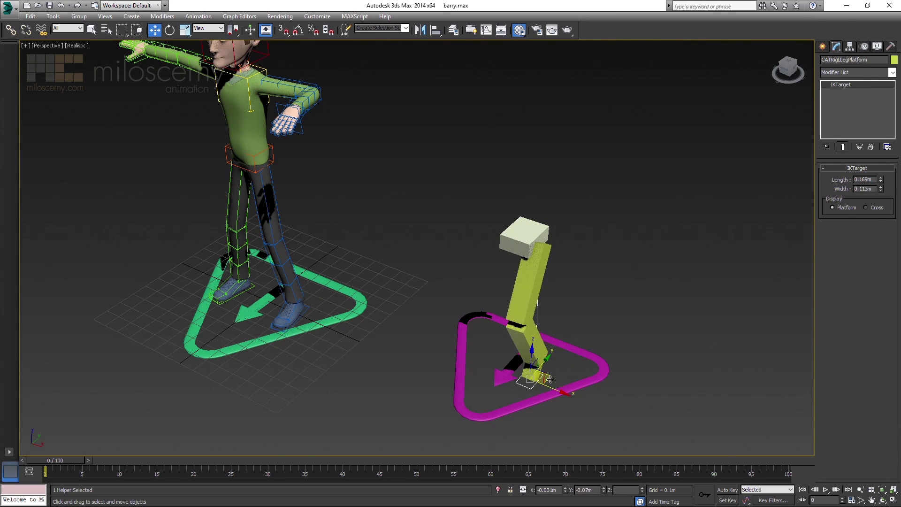
Add a spine with an upper hub on top of the new pelvis hub
click(524, 230)
click(838, 260)
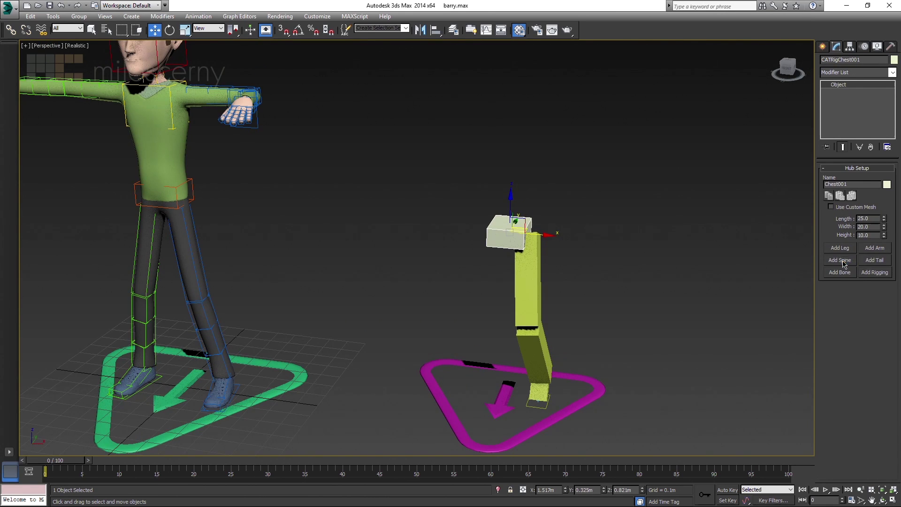
click(843, 262)
click(840, 248)
key(ctrl+z)
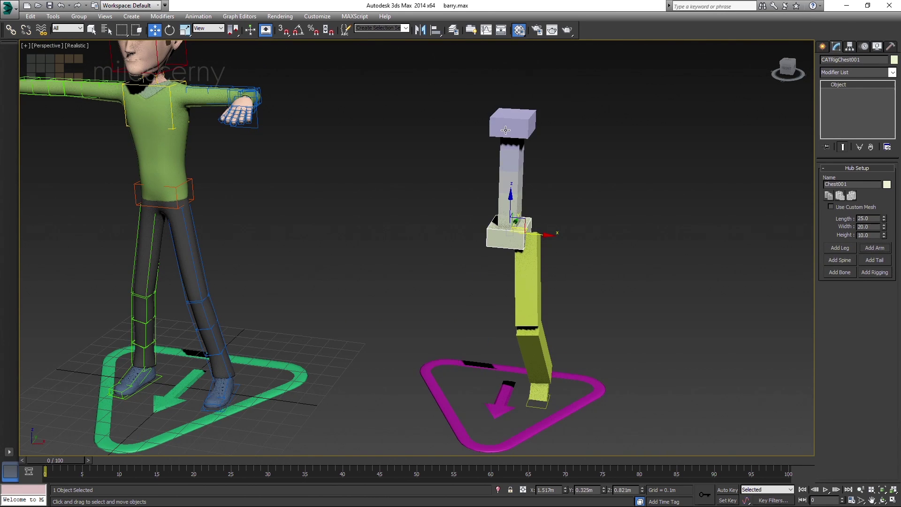
Add an arm to the upper hub of the new rig
click(520, 126)
click(874, 248)
middle_drag(629, 216, 629, 263)
mouse_move(629, 263)
alt+middle_down()
mouse_move(529, 263)
mouse_move(644, 259)
alt+middle_up()
Create an IK target for the new rig's arm and select it
click(549, 255)
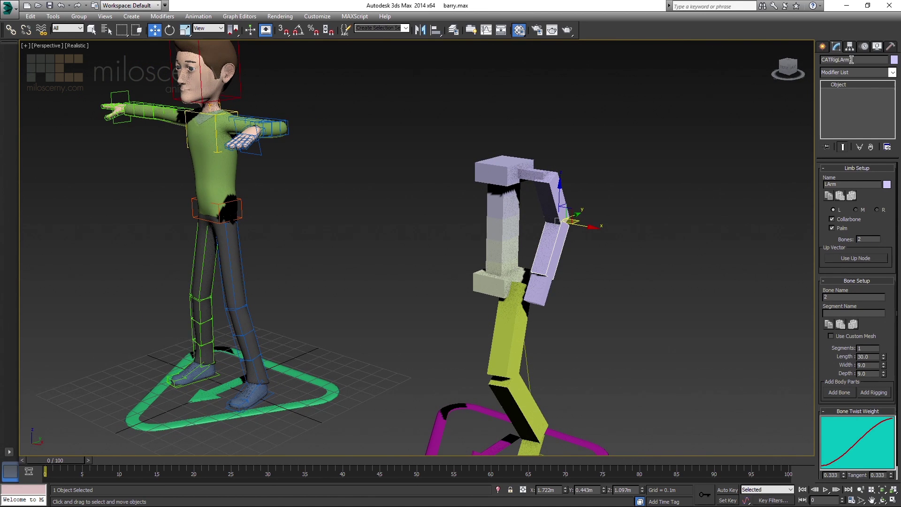
click(864, 46)
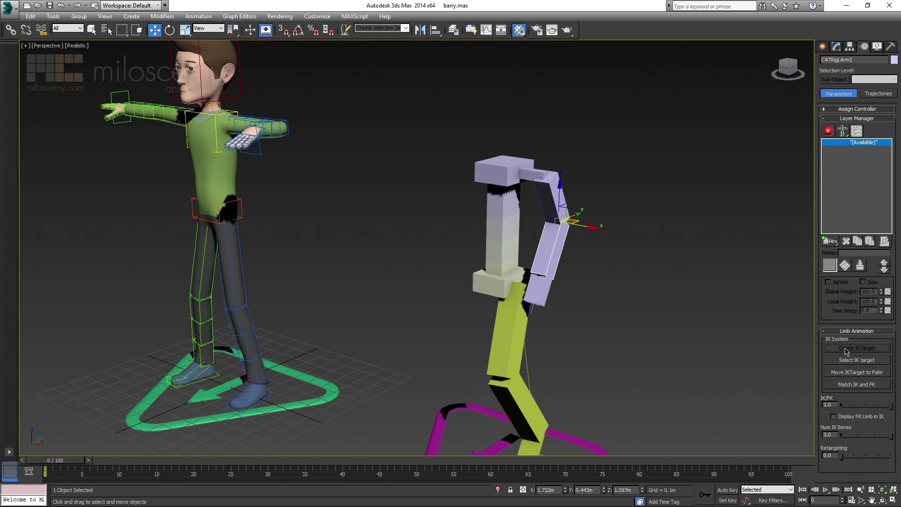
scroll(558, 310, up, 8)
click(517, 301)
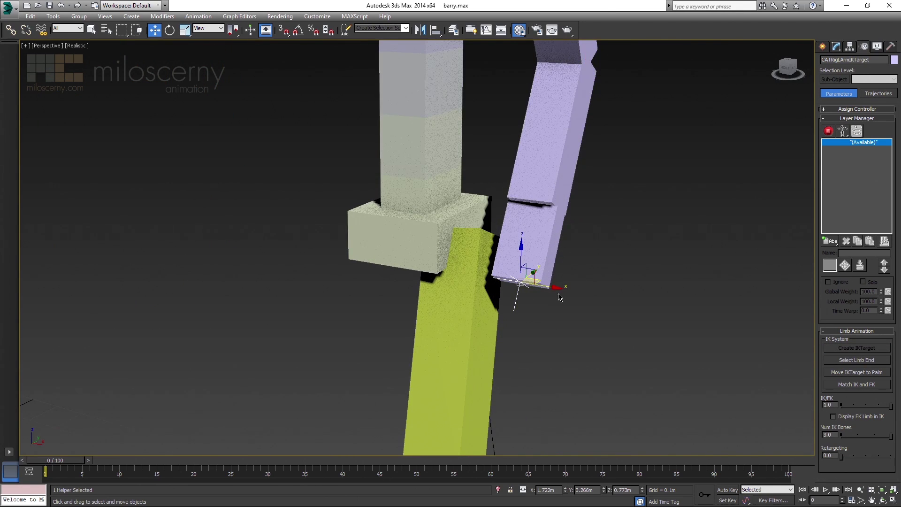
alt+middle_drag(559, 297, 551, 290)
Display the new arm's IK target as a platform
drag(566, 289, 547, 289)
click(836, 47)
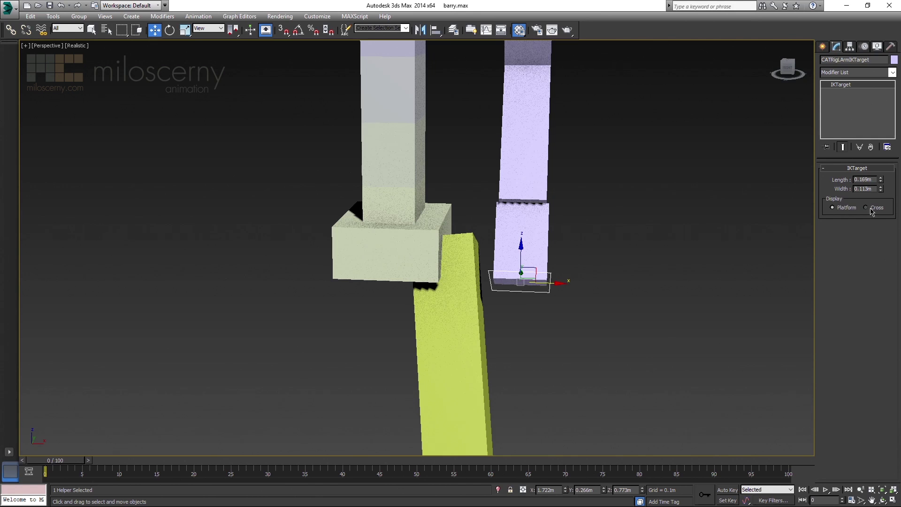
alt+middle_drag(690, 263, 675, 247)
scroll(671, 250, down, 4)
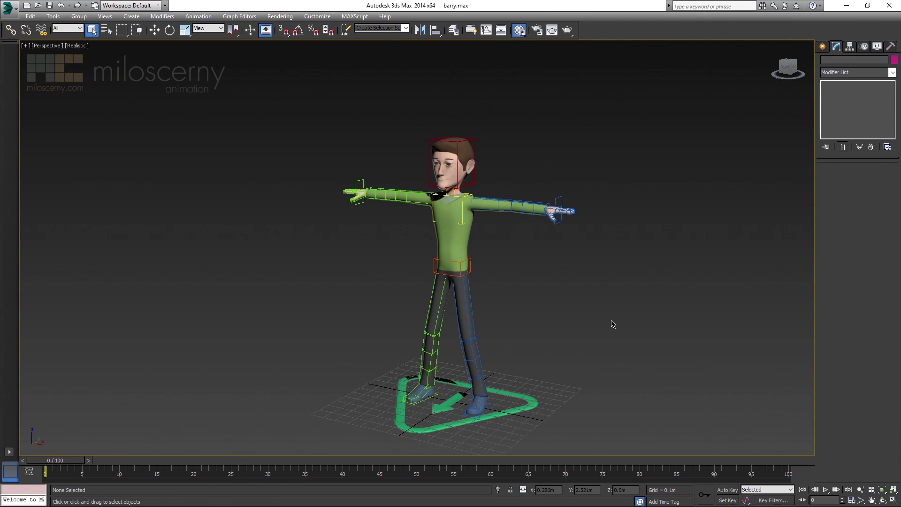
Move the character's pelvis around to test how the legs react, and undo the movement
click(468, 272)
key(w)
alt+middle_drag(523, 282, 440, 253)
drag(440, 253, 465, 282)
key(ctrl+z)
Move the left foot's platform to test the leg's IK, and undo the movement
middle_drag(502, 365, 509, 336)
scroll(509, 336, up, 3)
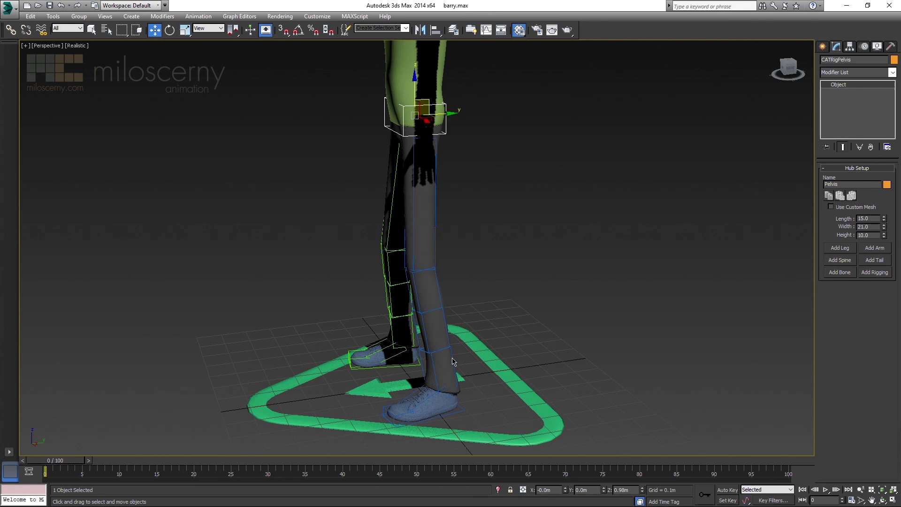
click(462, 408)
drag(438, 399, 466, 352)
key(ctrl+z)
scroll(532, 342, down, 2)
middle_drag(550, 306, 601, 306)
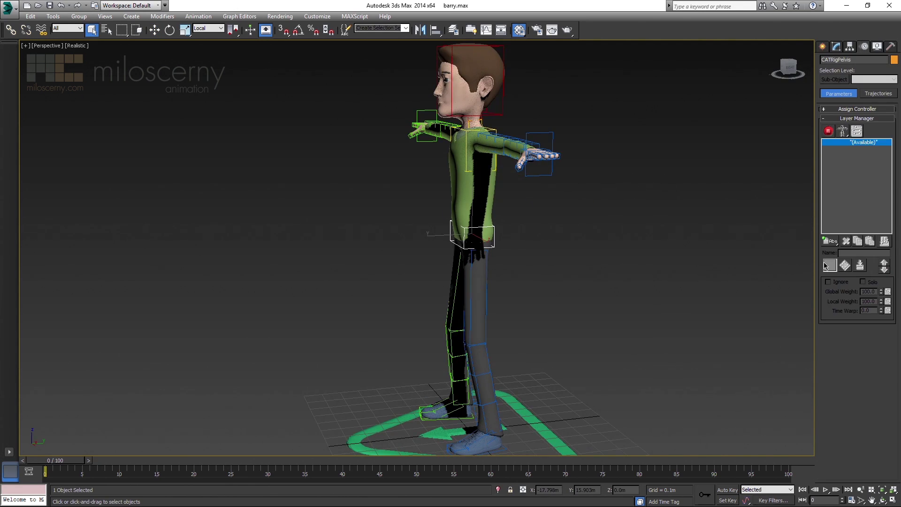
Set the feet in a stride with the left foot back and lean the body forward, rotating the chest by about 28°
click(495, 405)
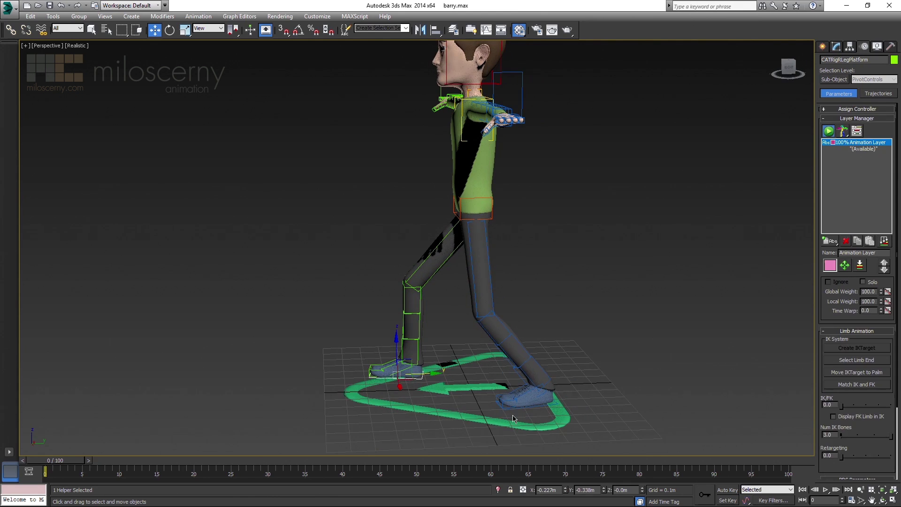
key(e)
click(459, 238)
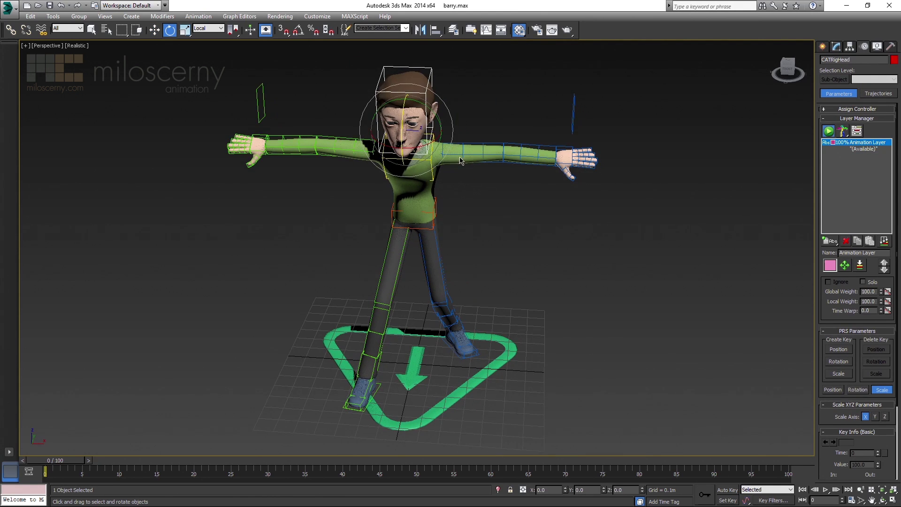
click(460, 158)
drag(464, 145, 537, 199)
Rotate the left arm's bones and palm into a pushing pose and adjust the fingers so the hand points up
click(454, 217)
drag(442, 218, 430, 175)
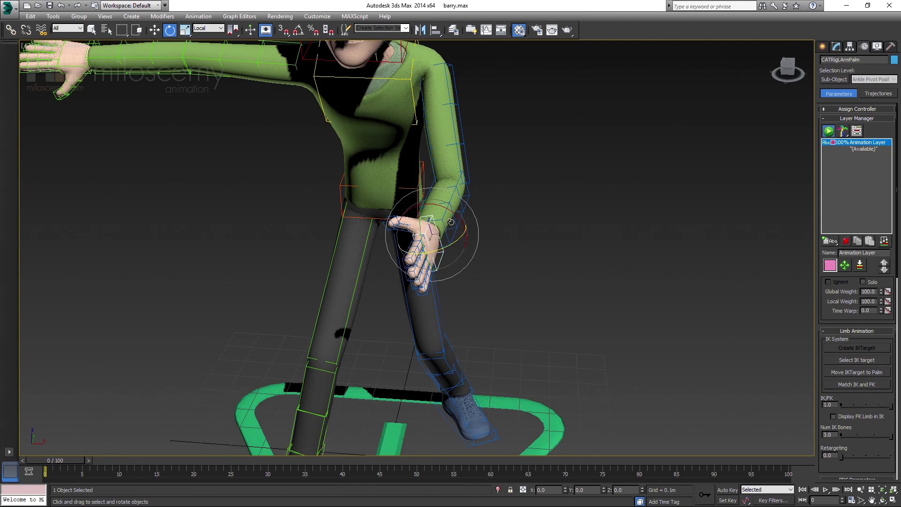
drag(436, 187, 422, 221)
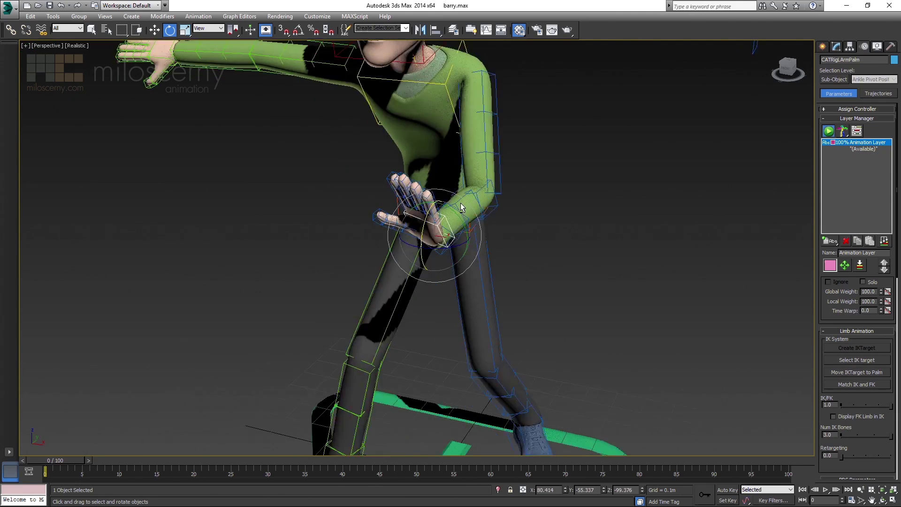
double_click(355, 215)
drag(355, 215, 371, 202)
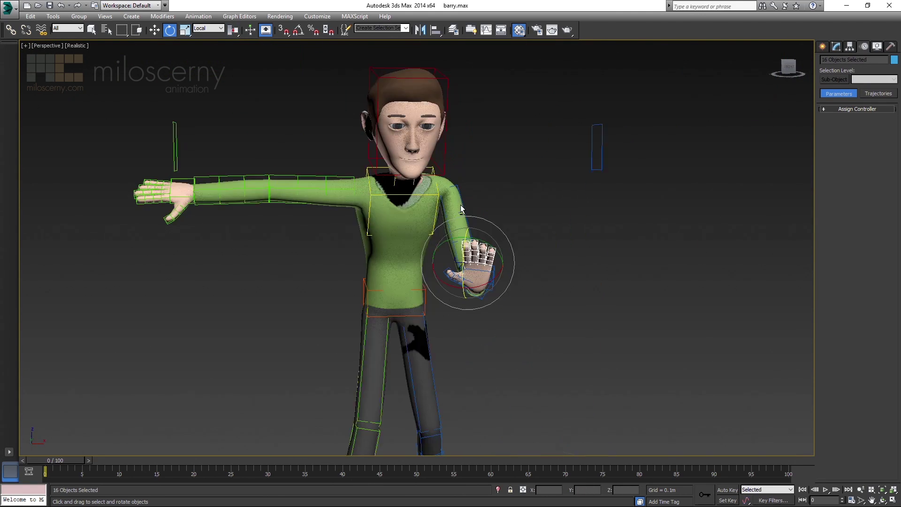
Rotate the right upper arm by about 61° around its local X axis so the arm comes down beside the body
click(328, 206)
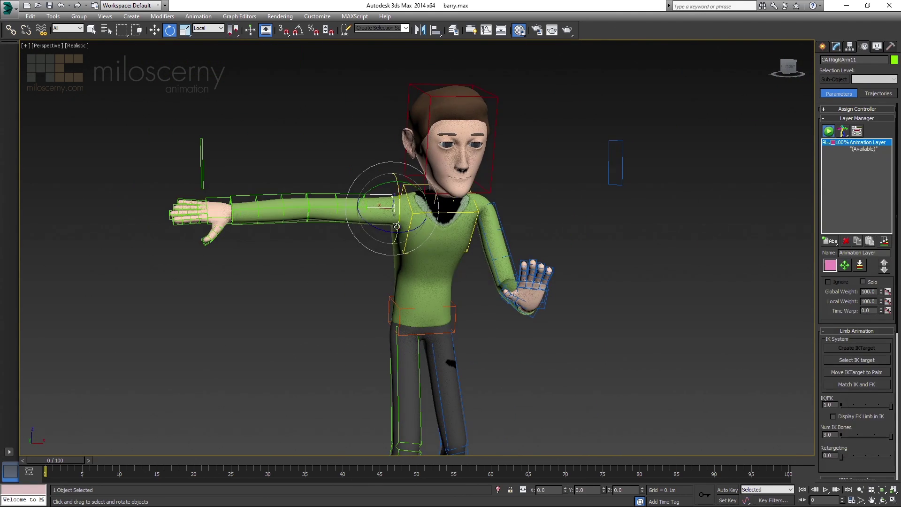
mouse_move(413, 202)
mouse_down()
mouse_move(412, 287)
mouse_move(399, 206)
mouse_up()
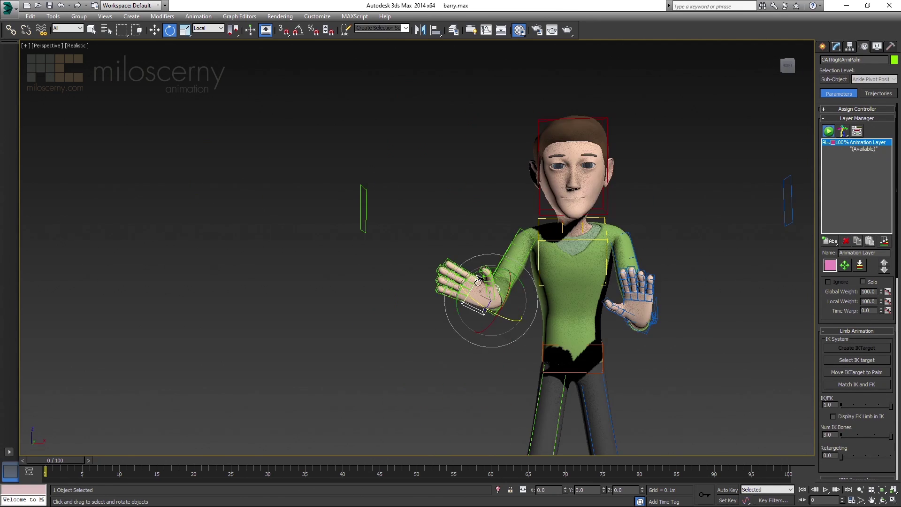
drag(477, 282, 493, 291)
alt+middle_drag(493, 291, 530, 356)
Rotate the right forearm and upper arm and the left forearm so both hands reach forward
click(470, 254)
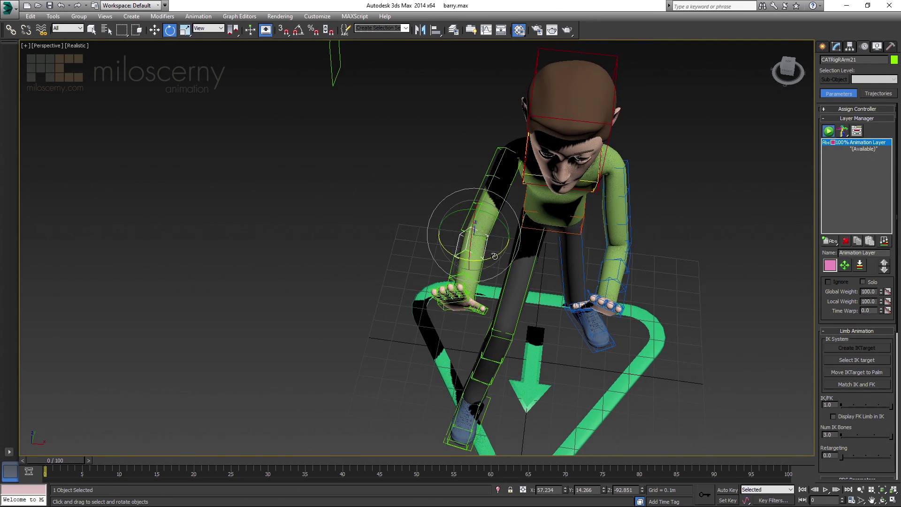
drag(489, 257, 484, 273)
alt+middle_drag(530, 272, 535, 296)
click(479, 183)
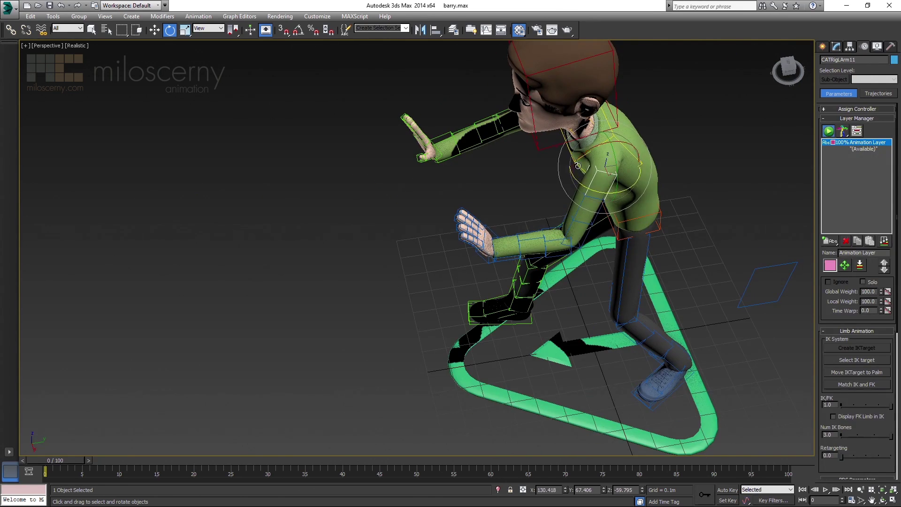
drag(498, 282, 488, 202)
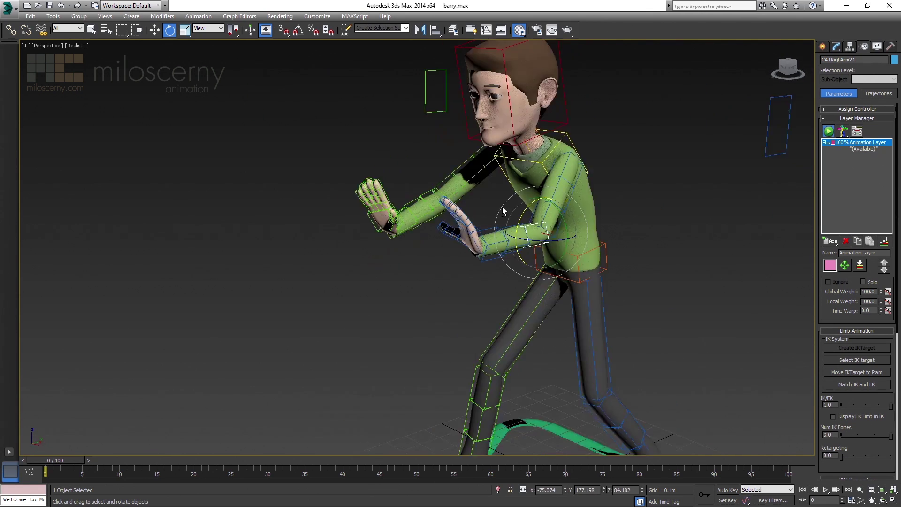
middle_drag(456, 206, 524, 226)
scroll(488, 204, down, 4)
Rotate the pelvis and the chest to refine the torso's forward lean
click(571, 247)
key(w)
key(e)
drag(592, 220, 575, 211)
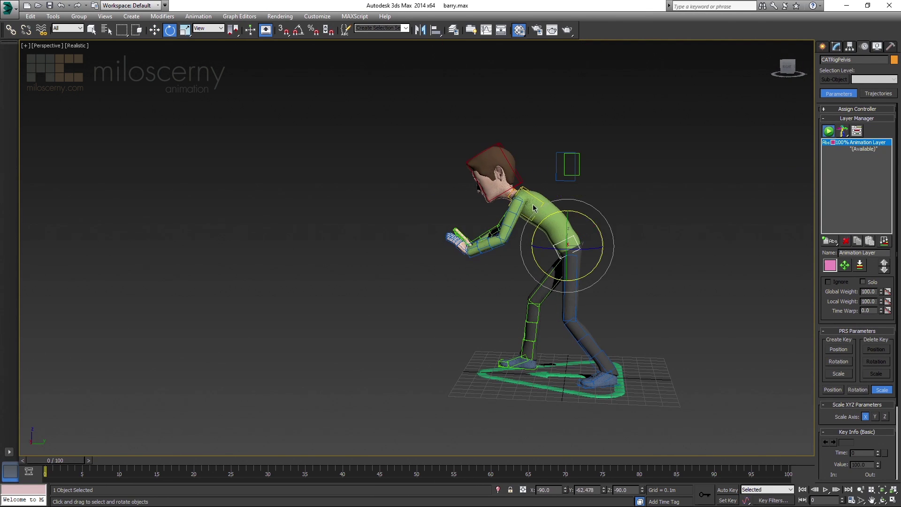
click(547, 197)
drag(564, 179, 572, 196)
Lower the pelvis to about 0.83 m and move the left foot's platform farther back
click(577, 244)
key(w)
drag(575, 240, 578, 250)
click(609, 385)
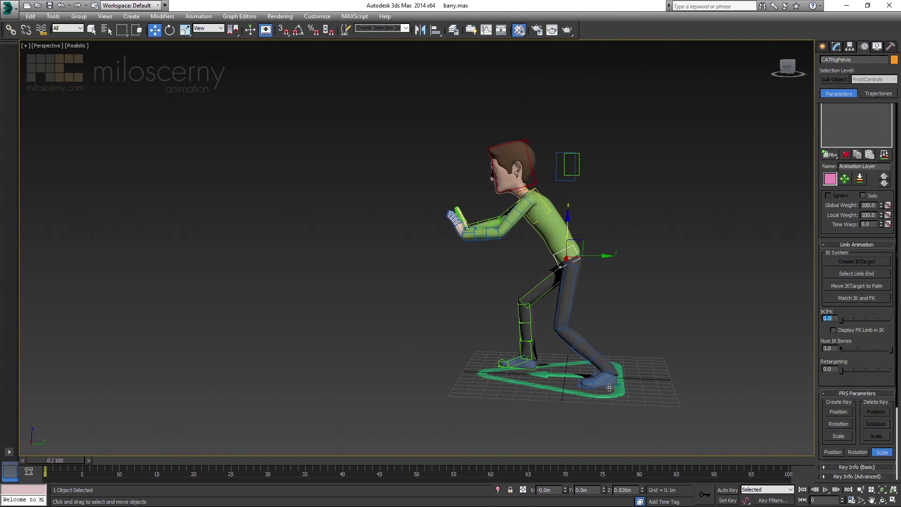
drag(615, 385, 641, 387)
mouse_move(512, 282)
alt+middle_down()
mouse_move(540, 283)
mouse_move(512, 281)
alt+middle_up()
Create a box about 0.88 m long, 1.98 m wide and 1.67 m high in front of the character's hands
click(824, 47)
click(838, 106)
alt+middle_drag(657, 212, 695, 220)
drag(444, 390, 287, 420)
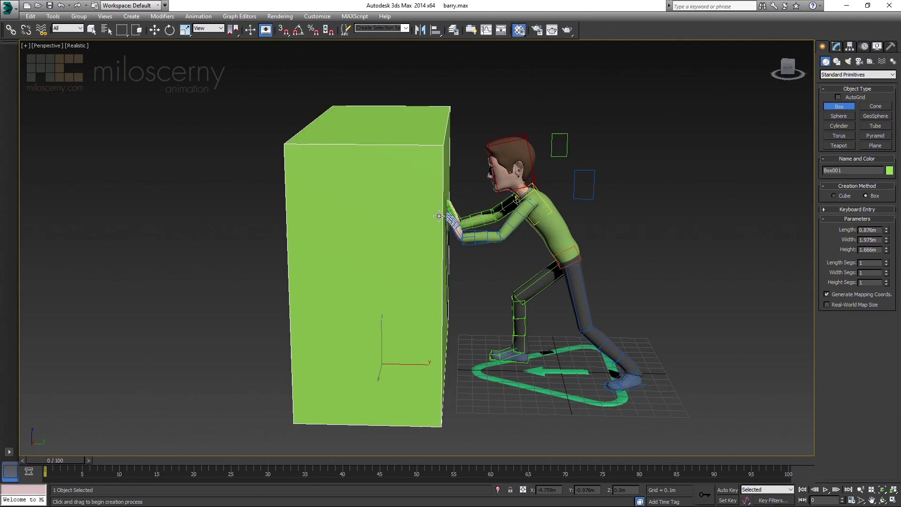
click(439, 218)
Finish creating boxes and move the box up against the character's hands
alt+middle_drag(521, 263, 497, 264)
scroll(497, 265, up, 4)
right_click(465, 230)
alt+middle_drag(465, 231, 441, 229)
Fine-tune the character's pushing pose by rotation so the hands rest against the box, and clear the selection
click(566, 162)
key(e)
drag(622, 179, 585, 210)
scroll(585, 210, down, 2)
alt+middle_drag(584, 209, 597, 226)
scroll(592, 229, down, 3)
click(646, 282)
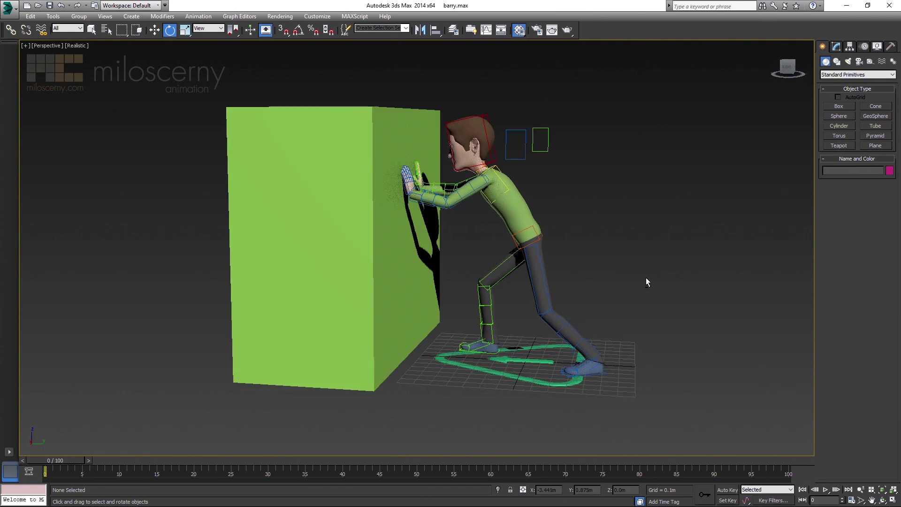
Move the pelvis to test whether the hands stay on the box, and undo the movement
click(534, 232)
key(w)
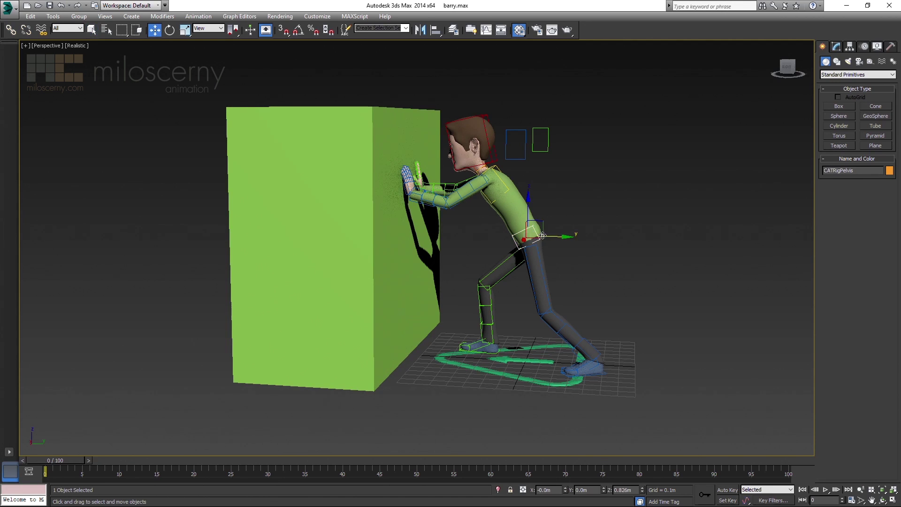
drag(542, 224, 571, 238)
key(ctrl+z)
Select the left forearm and open its motion settings
click(427, 201)
click(864, 46)
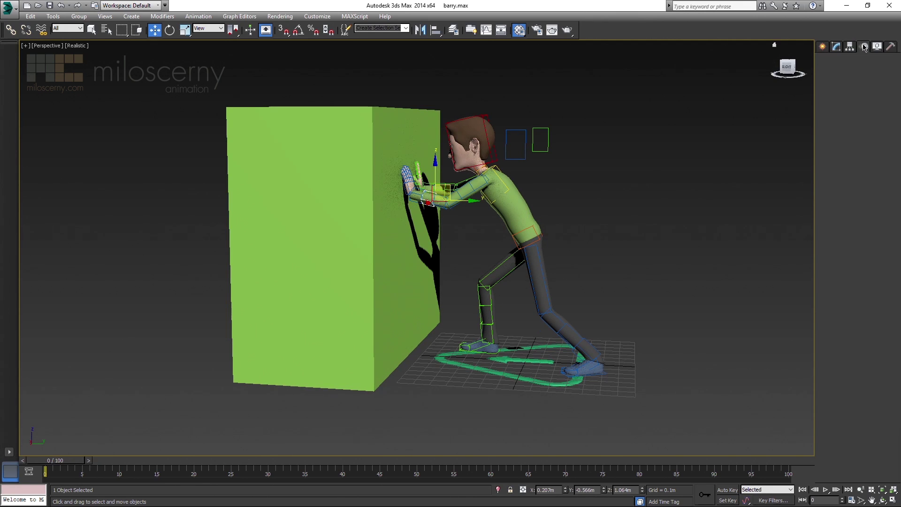
scroll(638, 248, up, 3)
middle_drag(619, 266, 633, 274)
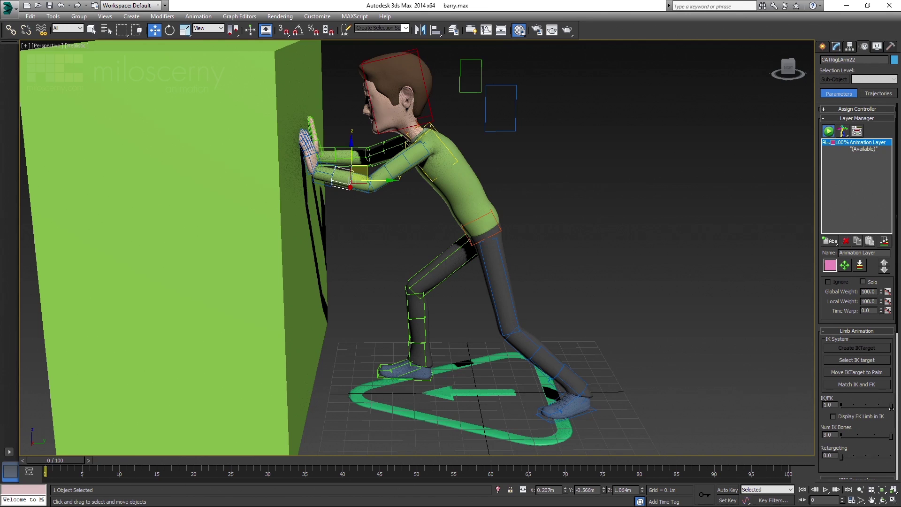
Blend the left arm from FK toward IK, and return its IK/FK value to 1.0
drag(892, 408, 815, 411)
alt+middle_drag(619, 287, 550, 273)
drag(843, 410, 893, 409)
middle_drag(488, 263, 446, 249)
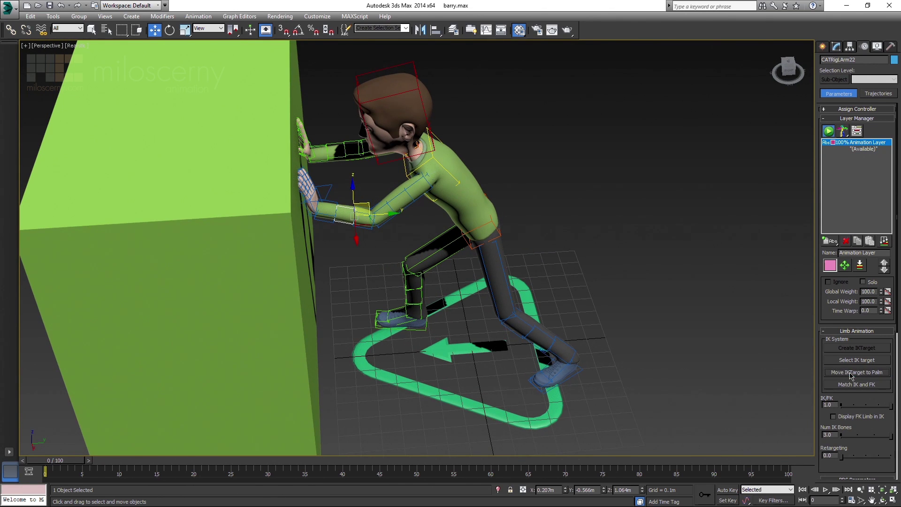
Move the left and right arms' IK targets to their palms and set both arms' IK/FK values to 0.0
alt+middle_drag(379, 242, 368, 233)
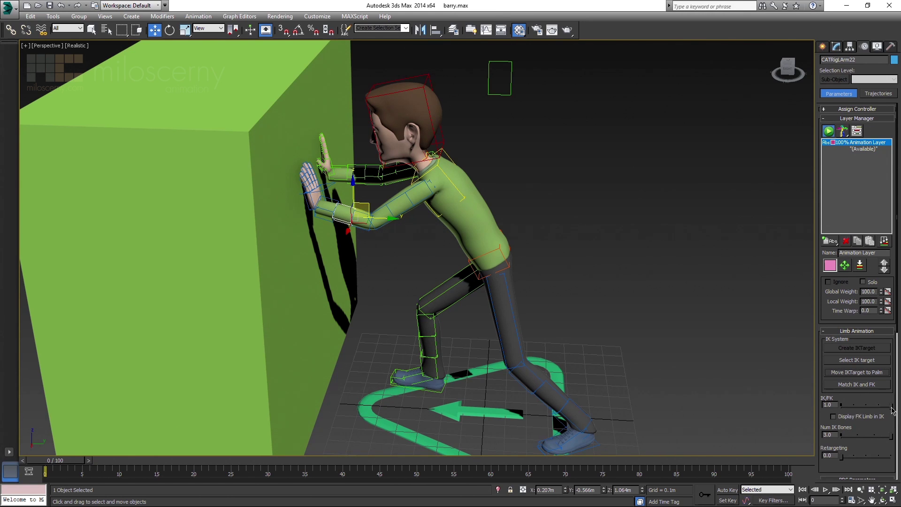
alt+middle_drag(519, 217, 428, 225)
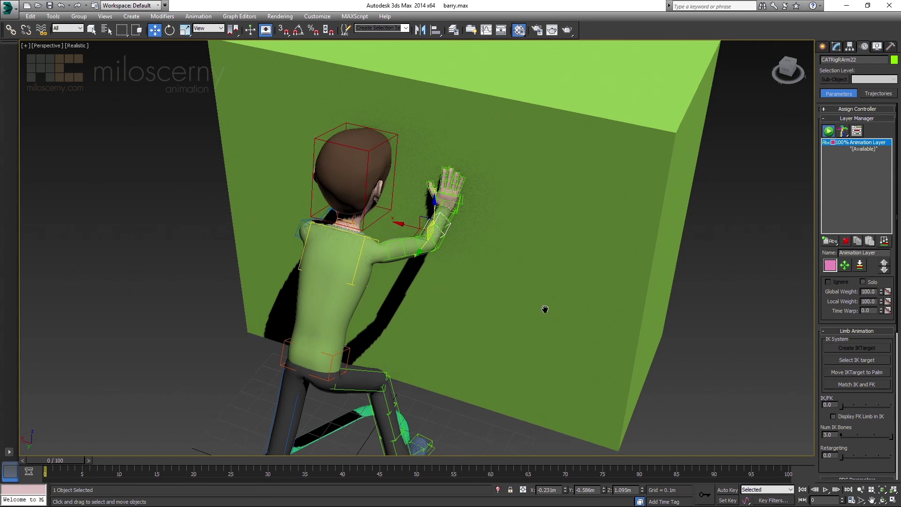
Move the pelvis to test whether both hands stay planted on the box, restore its position, and clear the selection
alt+middle_drag(544, 308, 509, 265)
click(506, 267)
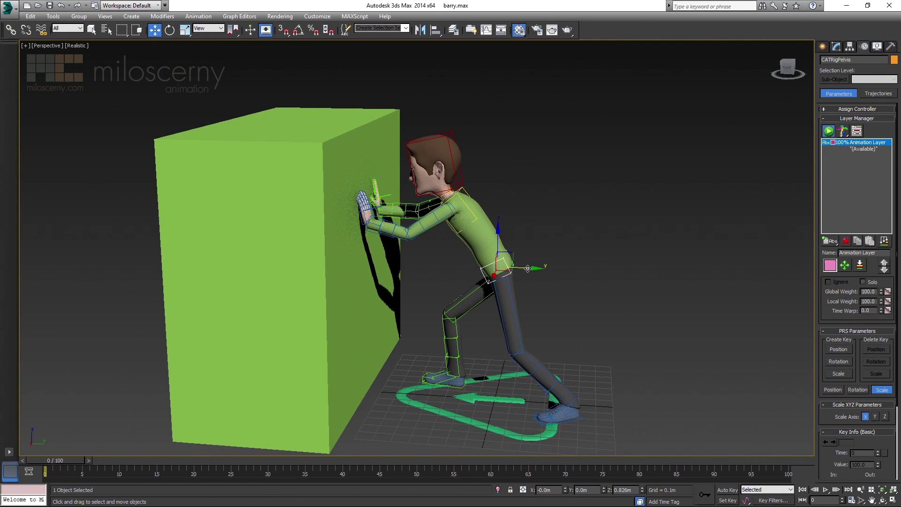
drag(528, 268, 512, 255)
click(638, 283)
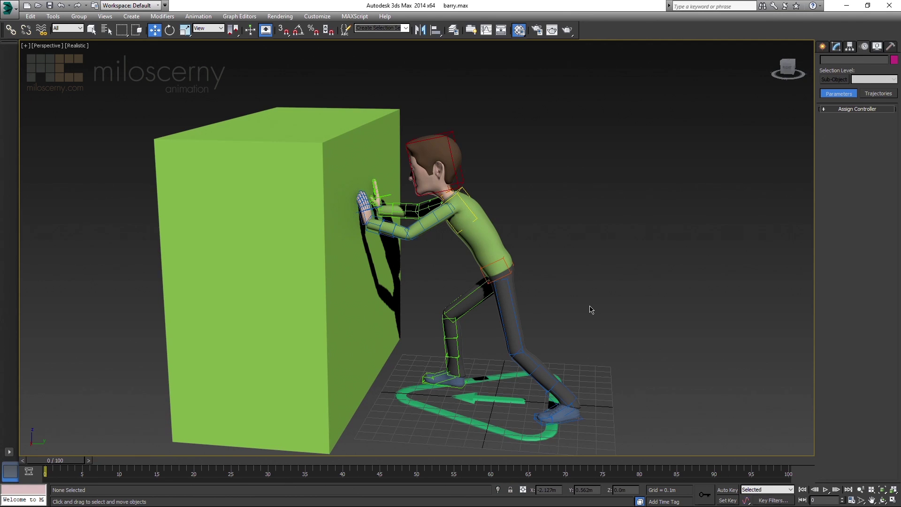
Enable Auto Key and animate the left arm's IK/FK on its IK target from 0.0 at frame 20 to 1.0 at frame 21
click(727, 490)
scroll(377, 217, up, 5)
click(369, 194)
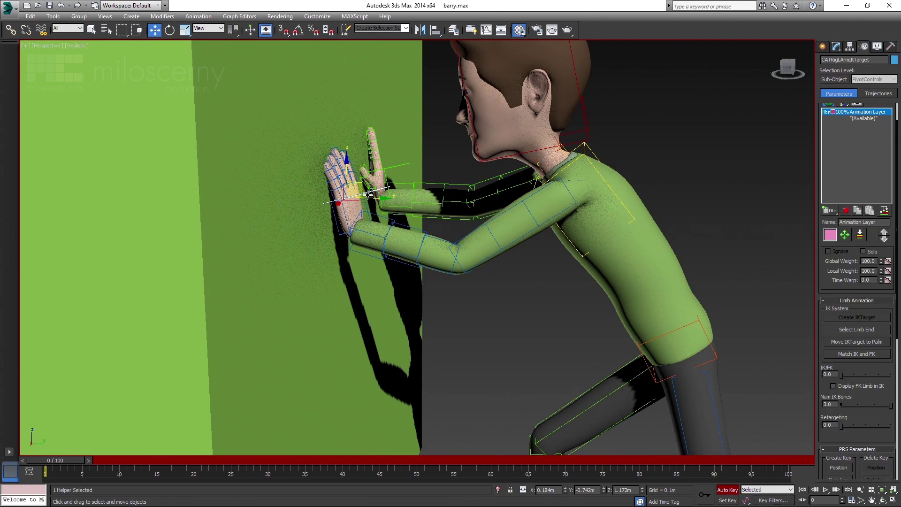
middle_drag(739, 297, 714, 263)
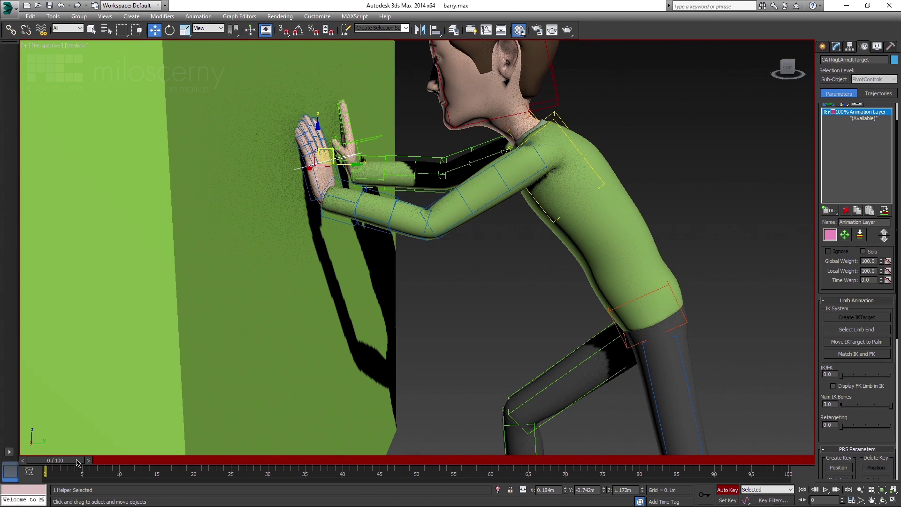
drag(77, 463, 142, 463)
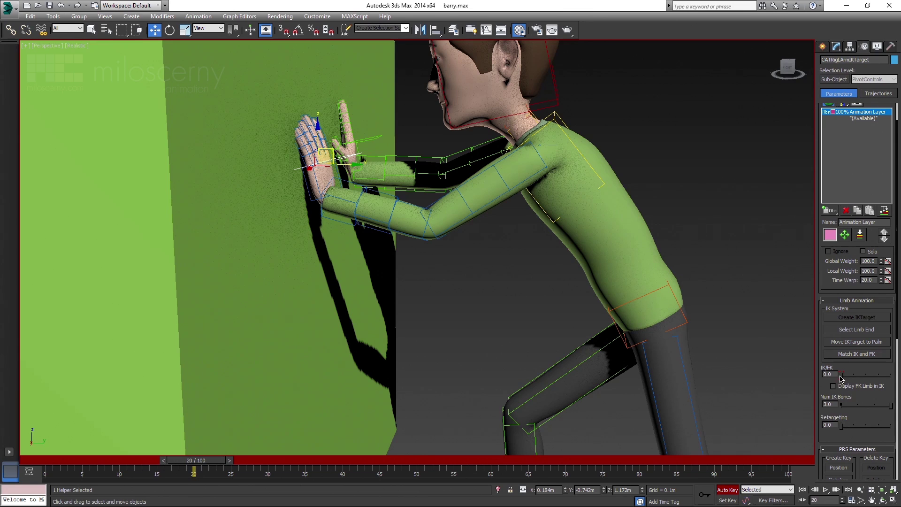
key(q)
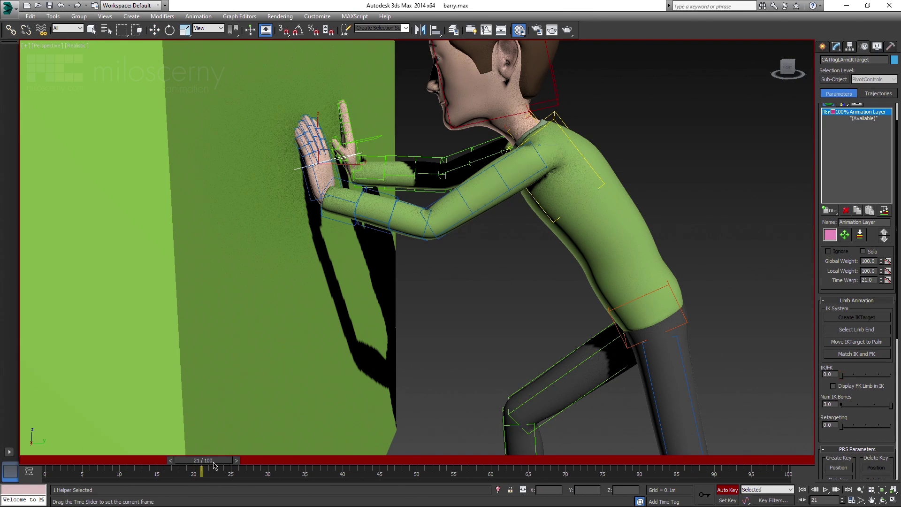
key(w)
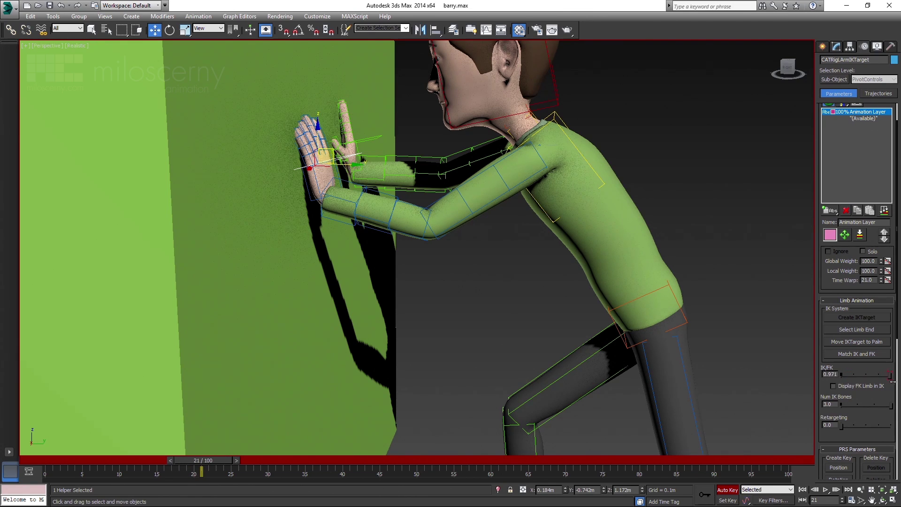
Rotate the left upper arm downward at frame 40 so the hand leaves the box, and scrub back to frame 27
alt+middle_drag(486, 271, 484, 292)
drag(205, 460, 343, 461)
click(508, 192)
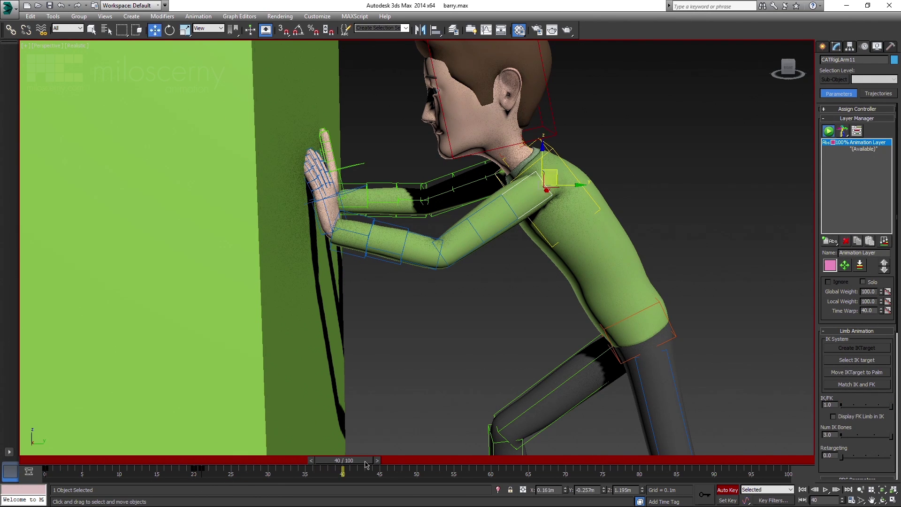
key(e)
drag(520, 212, 545, 258)
drag(352, 460, 257, 454)
Select the left arm's IK target, scrub the timeline through to frame 45 to review the IK-to-FK transition, and clear the selection
click(354, 187)
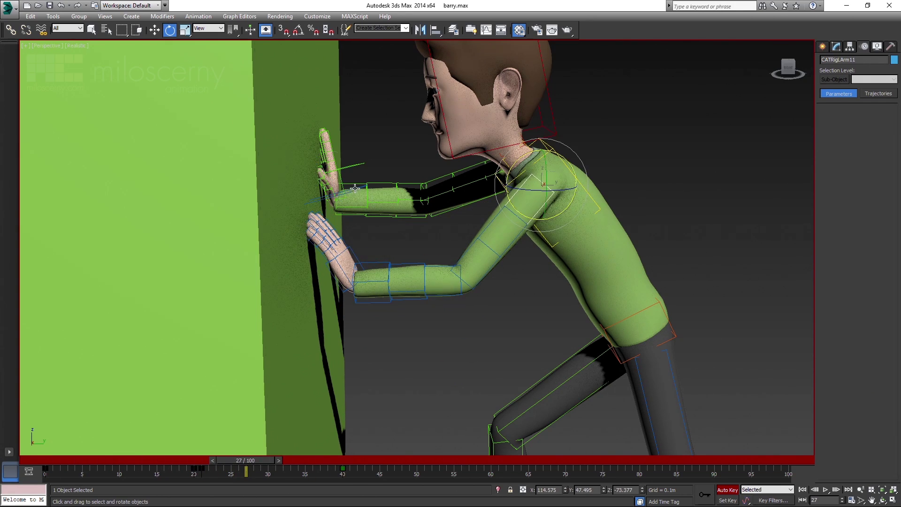
alt+middle_drag(354, 186, 349, 221)
drag(266, 460, 217, 461)
drag(298, 460, 393, 461)
key(e)
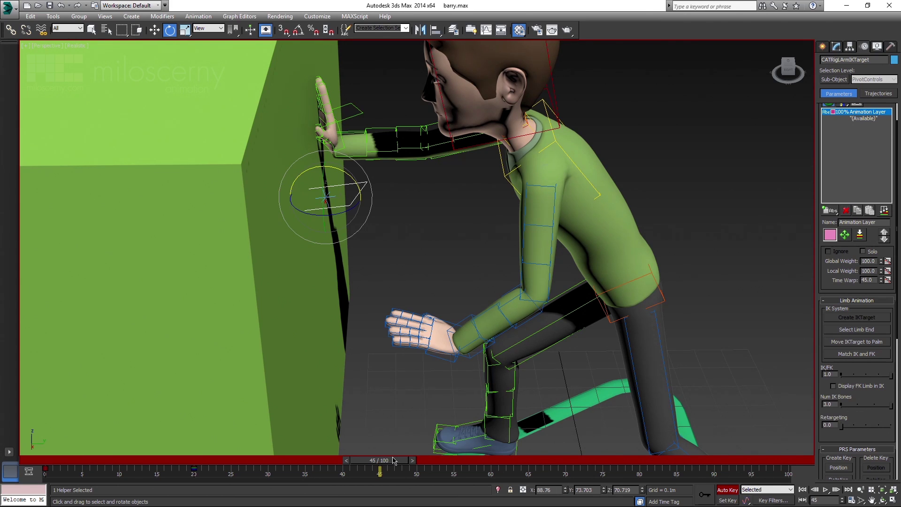
click(718, 322)
scroll(719, 274, down, 5)
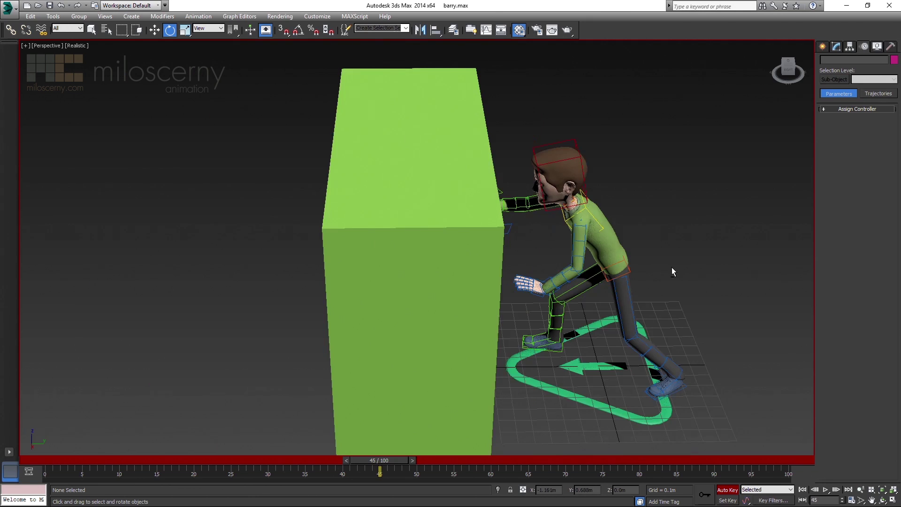
alt+middle_drag(672, 269, 649, 214)
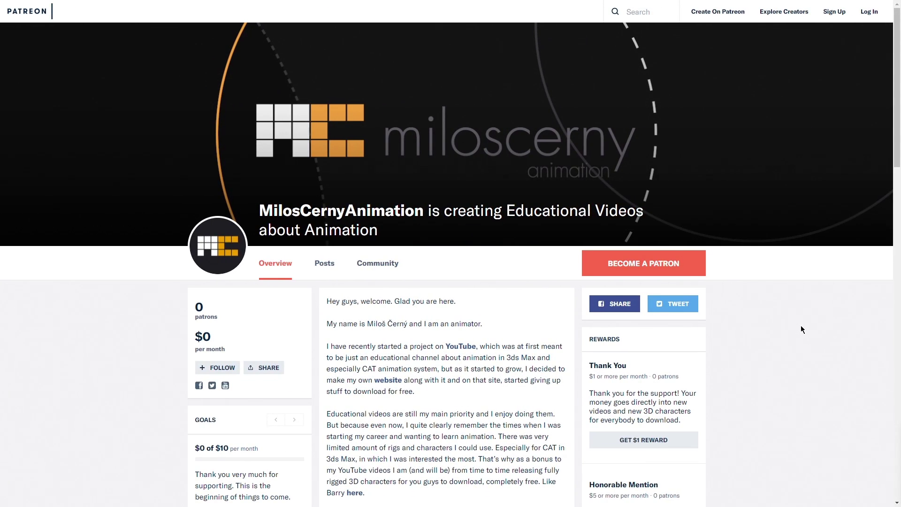
Read through the animation channel's Patreon page in the browser, from the introduction down to the recent posts
scroll(801, 325, down, 3)
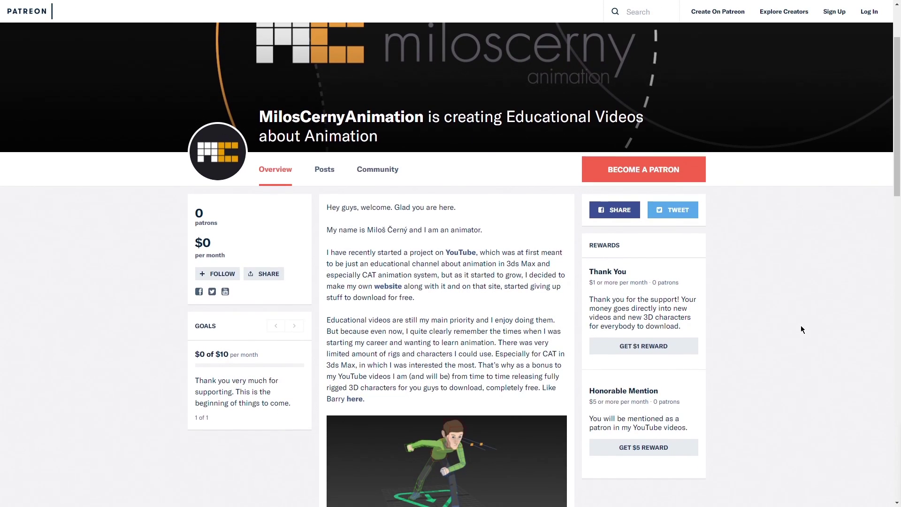
scroll(801, 325, down, 2)
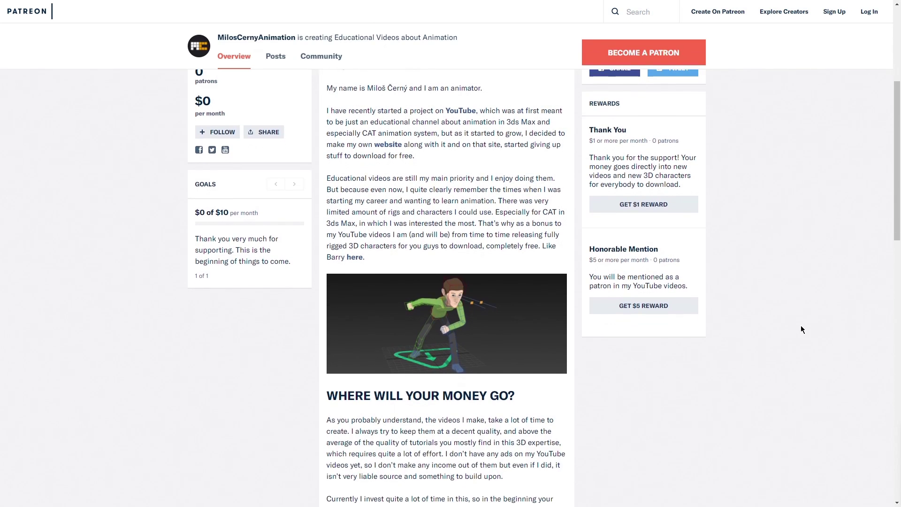
scroll(801, 327, down, 1)
scroll(801, 326, down, 3)
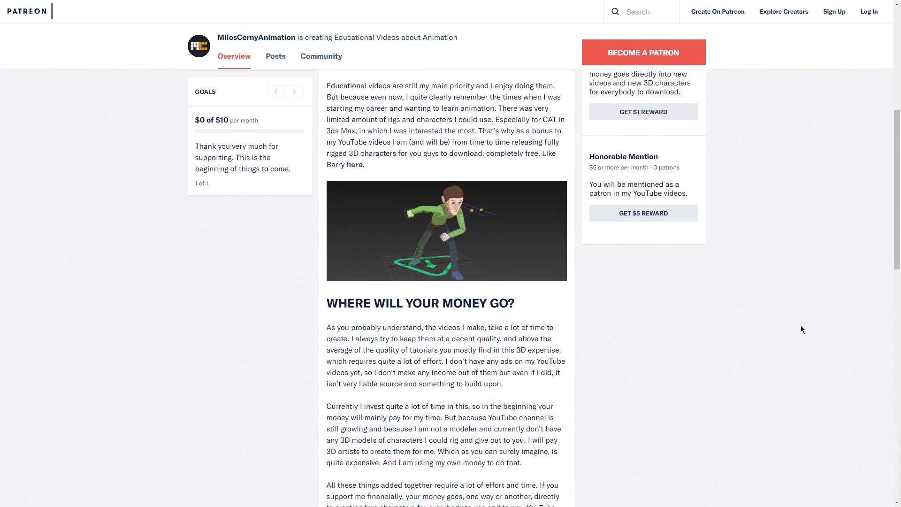
scroll(801, 325, down, 2)
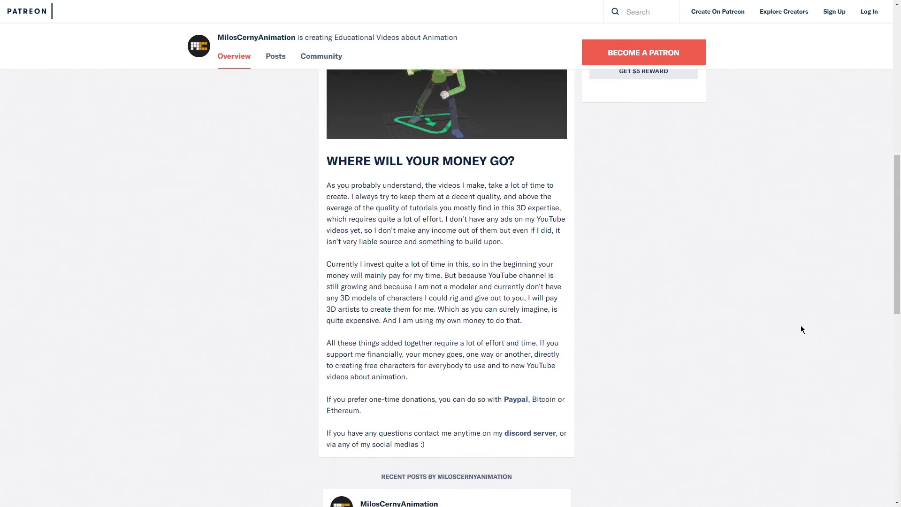
scroll(494, 455, down, 6)
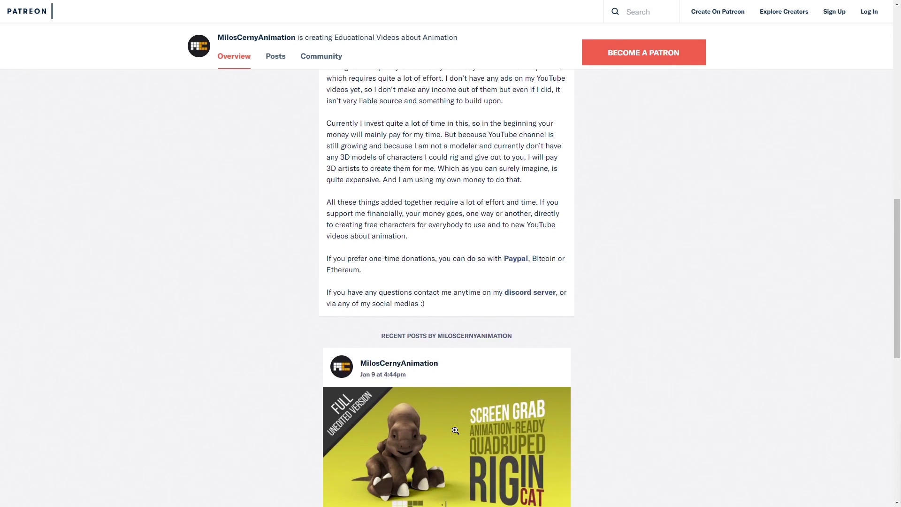